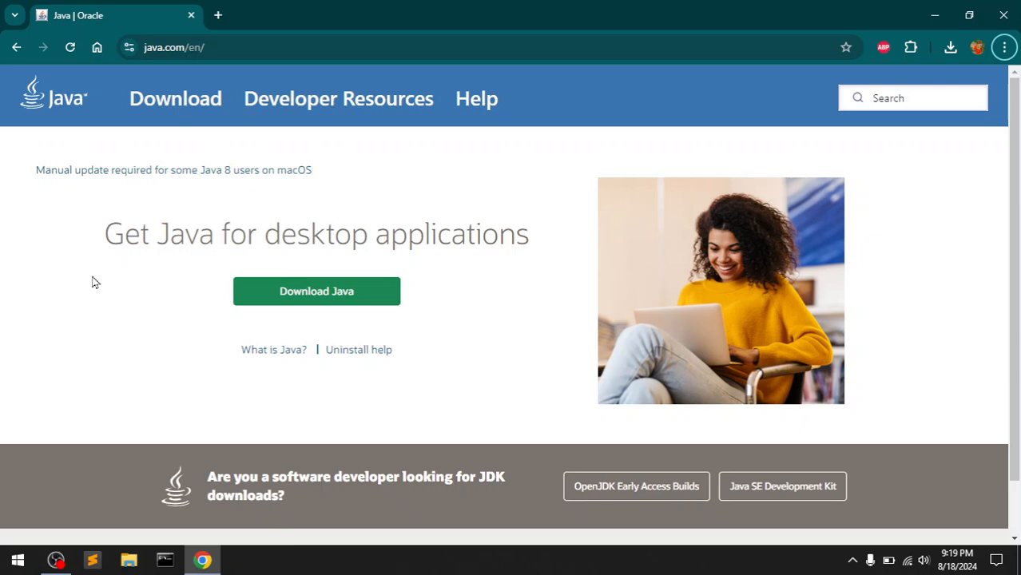
Open the Developer Resources site from the java.com home page.
{"action": "left_click", "coordinate": [222, 46]}
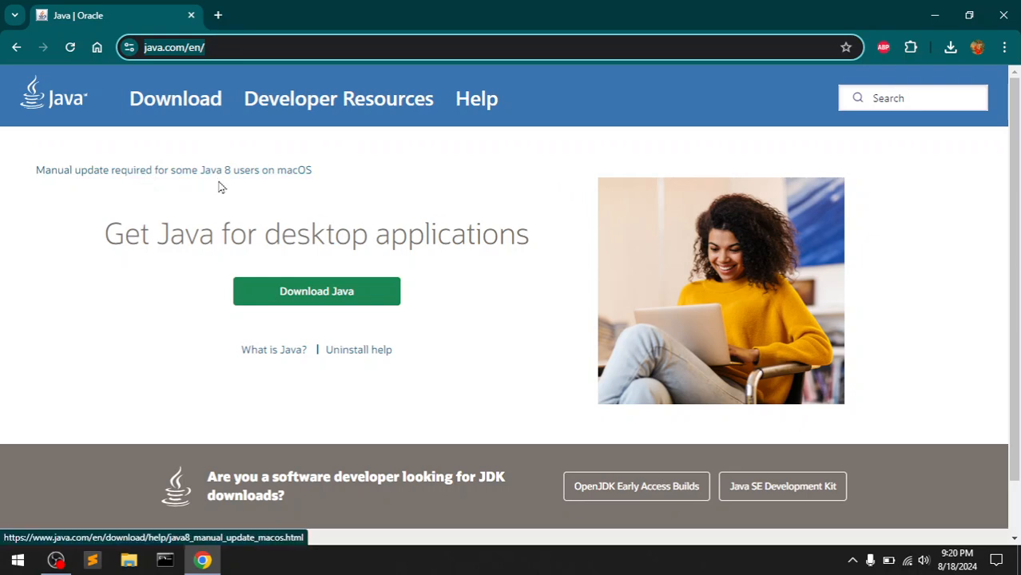
{"action": "left_click_drag", "start_coordinate": [273, 243], "coordinate": [491, 282]}
{"action": "left_click", "coordinate": [489, 281]}
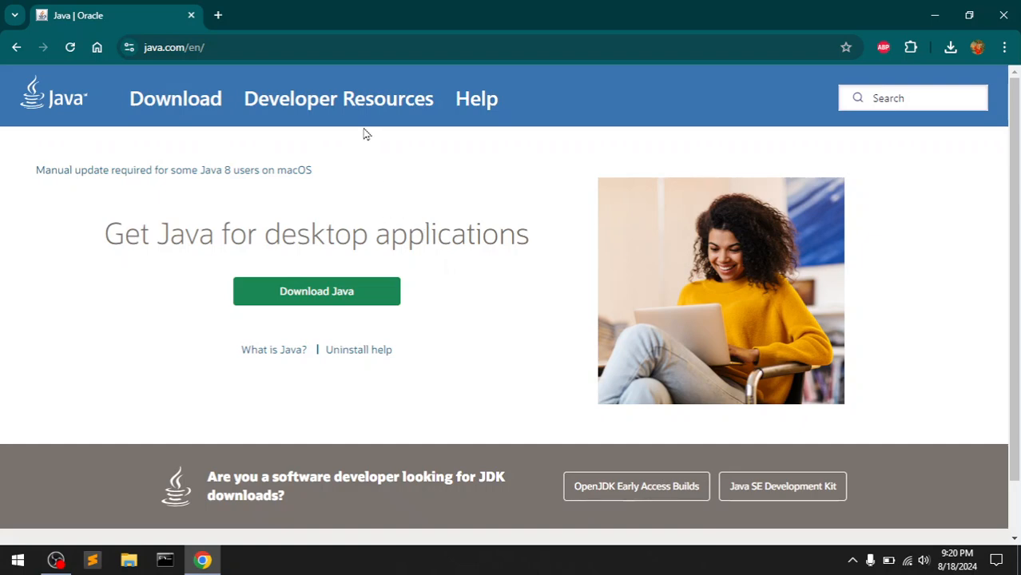
{"action": "left_click", "coordinate": [319, 102]}
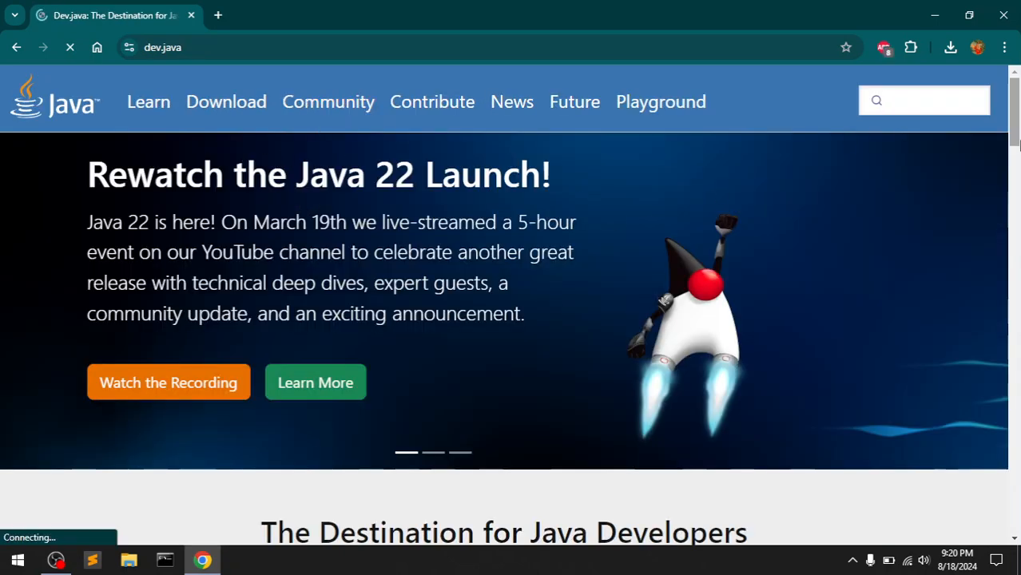
Go to the Java download page on dev.java and continue to the Java downloads at Oracle.com.
{"action": "left_click_drag", "start_coordinate": [1014, 125], "coordinate": [1016, 174]}
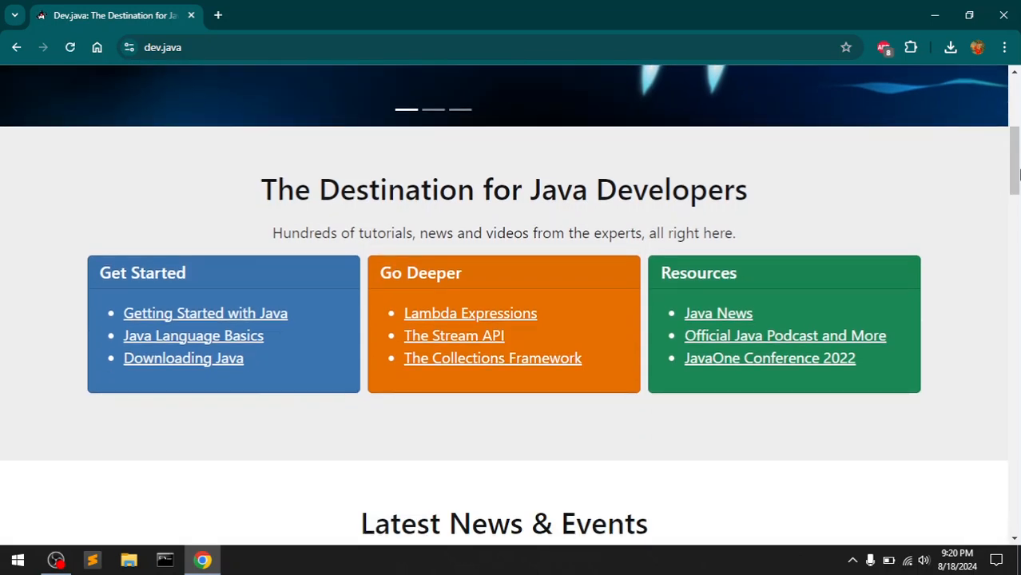
{"action": "left_click_drag", "start_coordinate": [1017, 174], "coordinate": [1012, 96]}
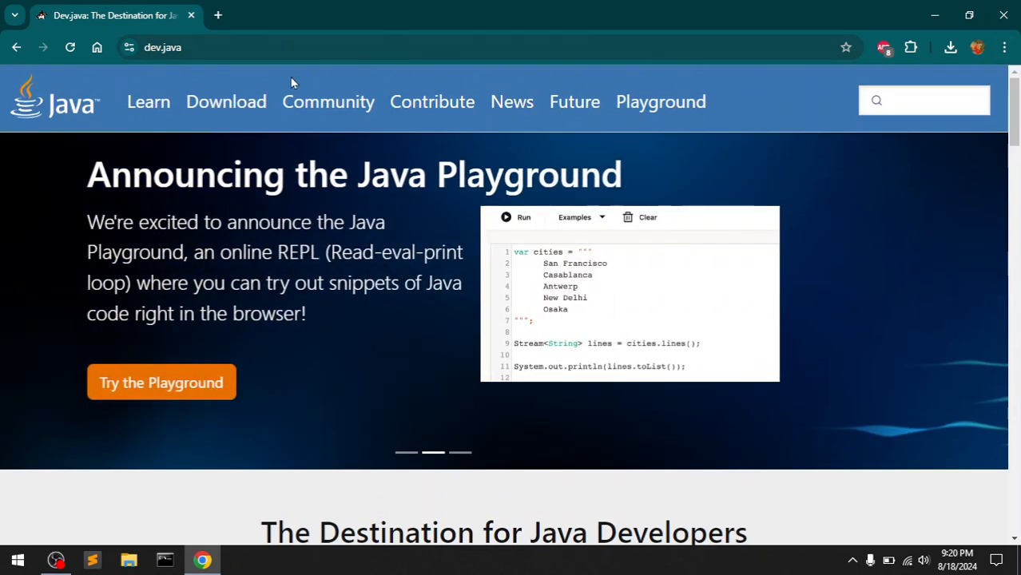
{"action": "left_click", "coordinate": [60, 91]}
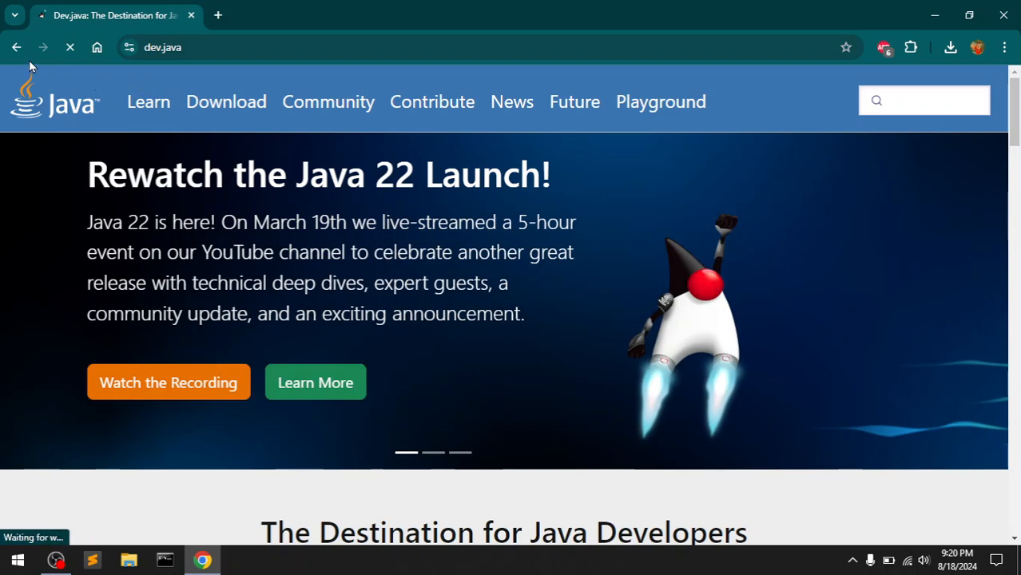
{"action": "left_click", "coordinate": [216, 118]}
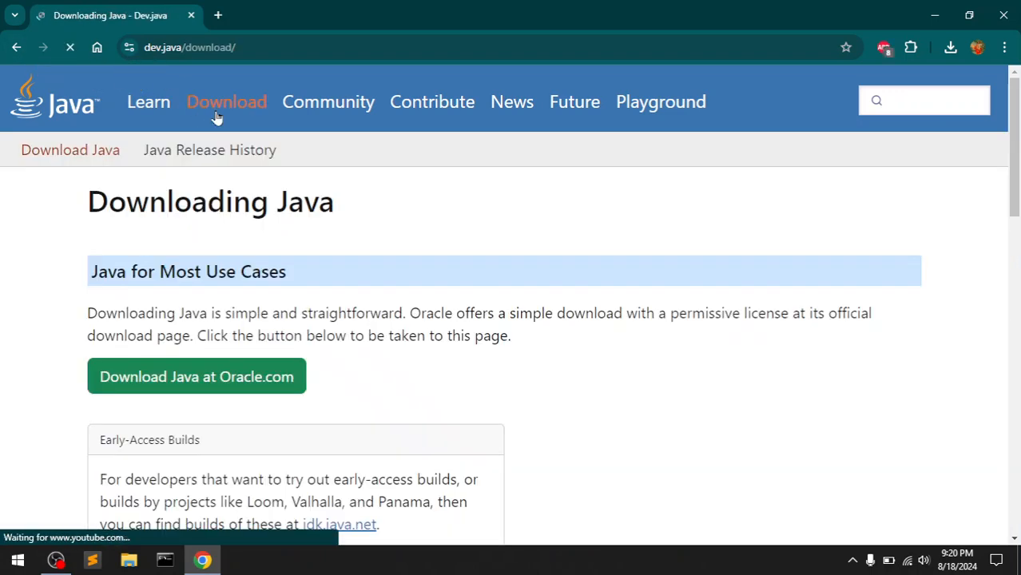
{"action": "left_click", "coordinate": [139, 389]}
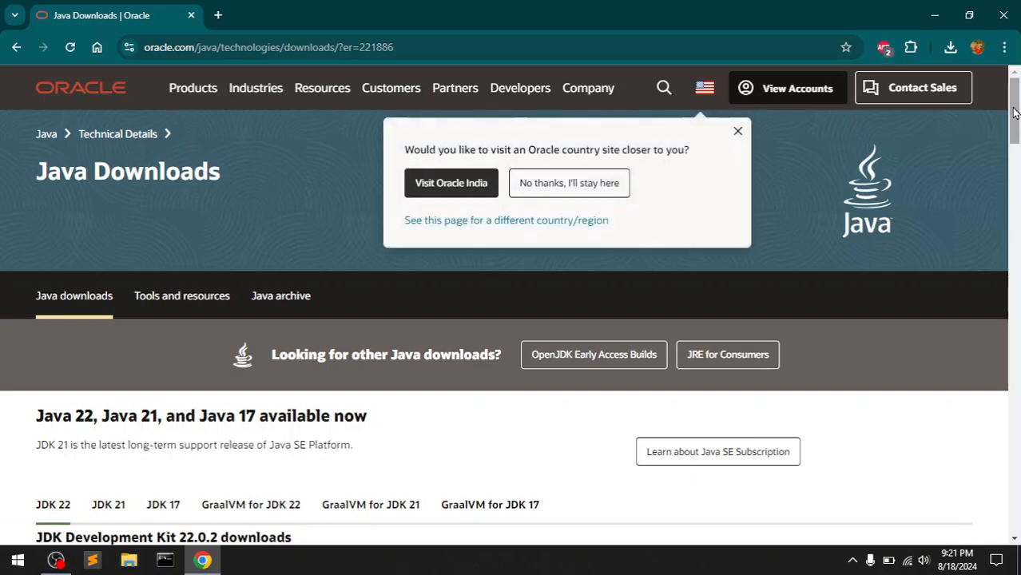
Dismiss the Oracle country-site prompt and show the JDK 22 downloads for Windows.
{"action": "scroll", "coordinate": [1014, 112], "scroll_direction": "down", "scroll_amount": 2}
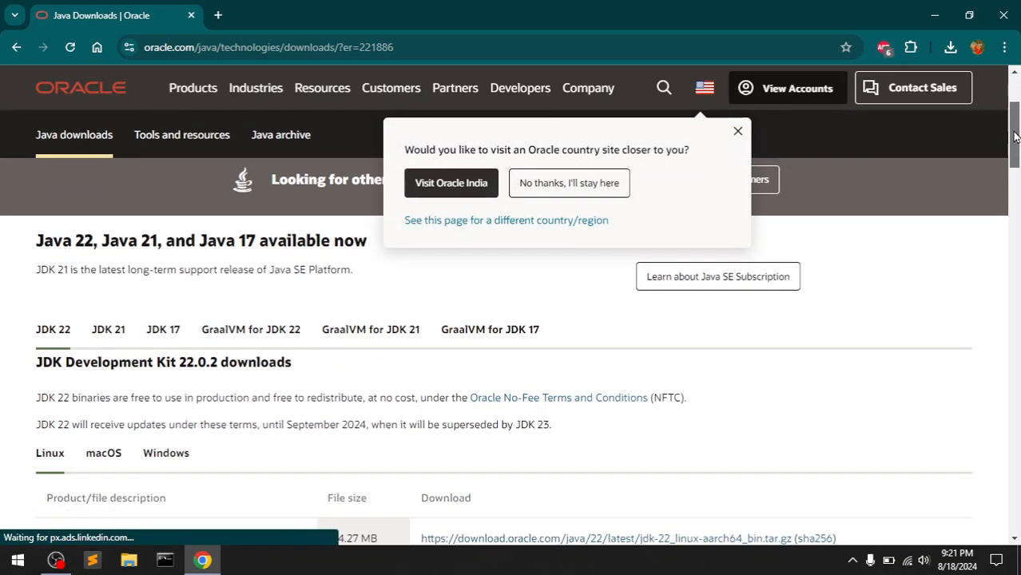
{"action": "left_click", "coordinate": [738, 131]}
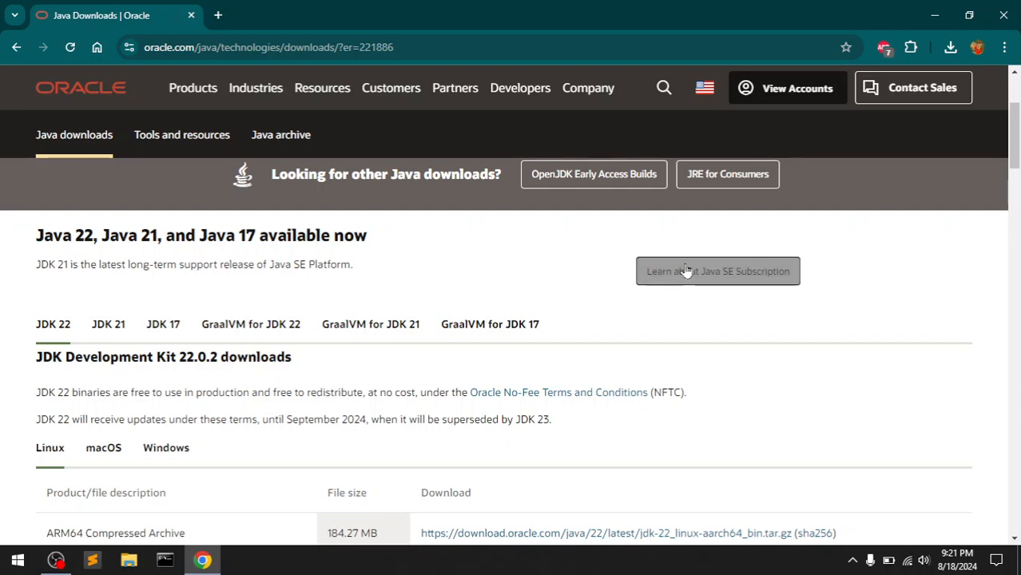
{"action": "left_click_drag", "start_coordinate": [1019, 151], "coordinate": [1018, 186]}
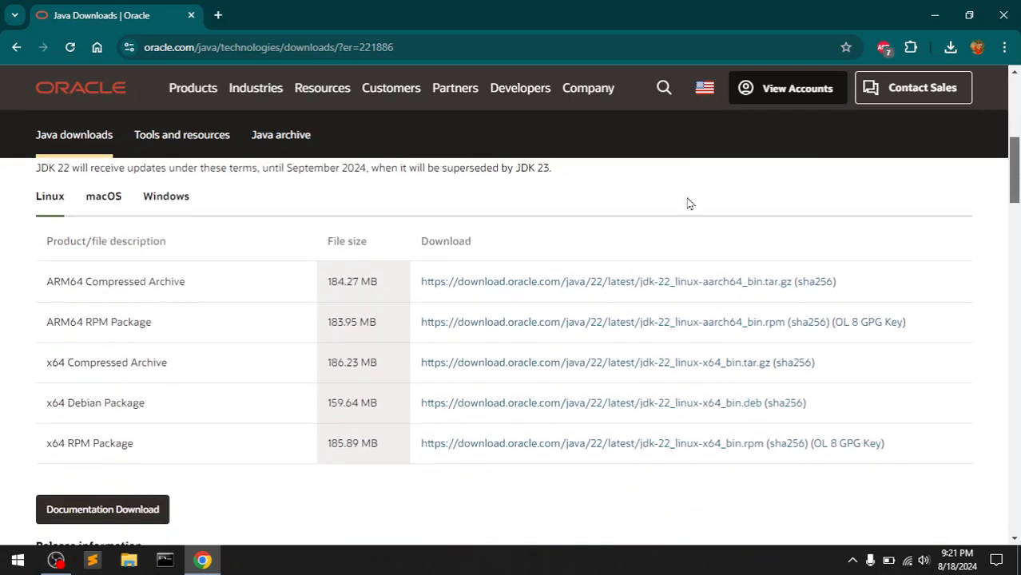
{"action": "left_click", "coordinate": [107, 201]}
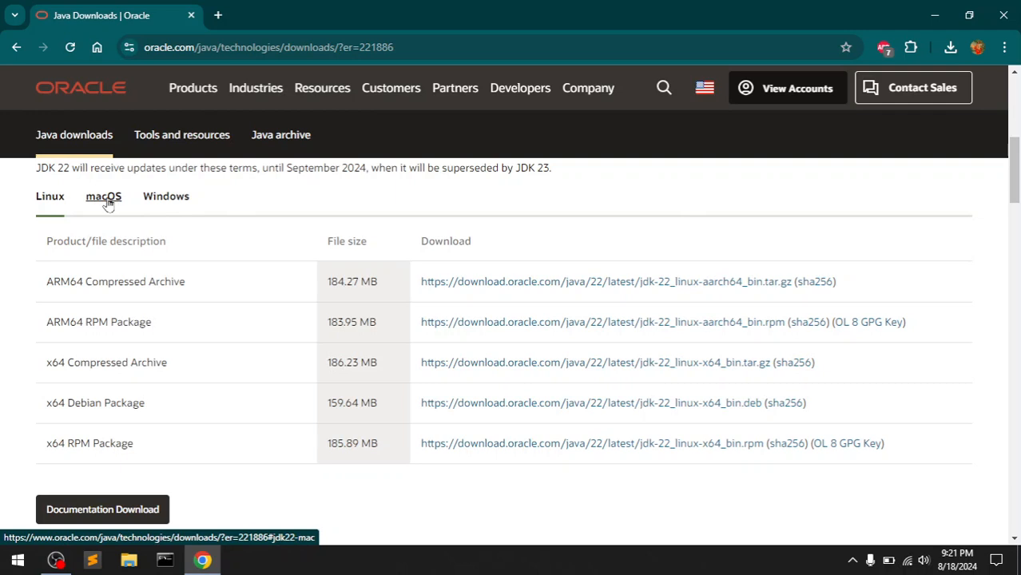
{"action": "left_click", "coordinate": [168, 196]}
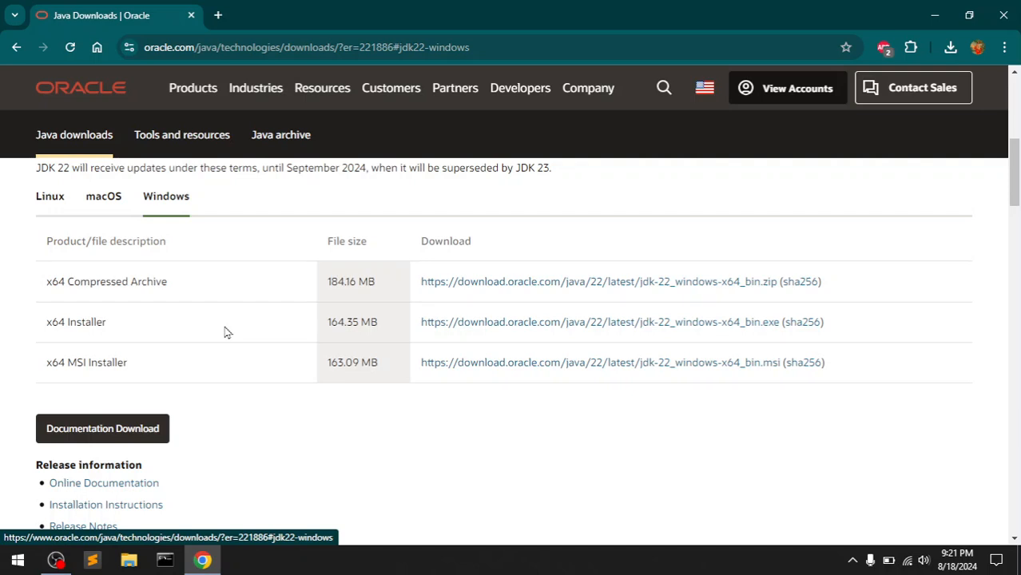
Review the Windows package descriptions and download the x64 MSI Installer, jdk-22_windows-x64_bin.msi.
{"action": "left_click_drag", "start_coordinate": [92, 285], "coordinate": [179, 294]}
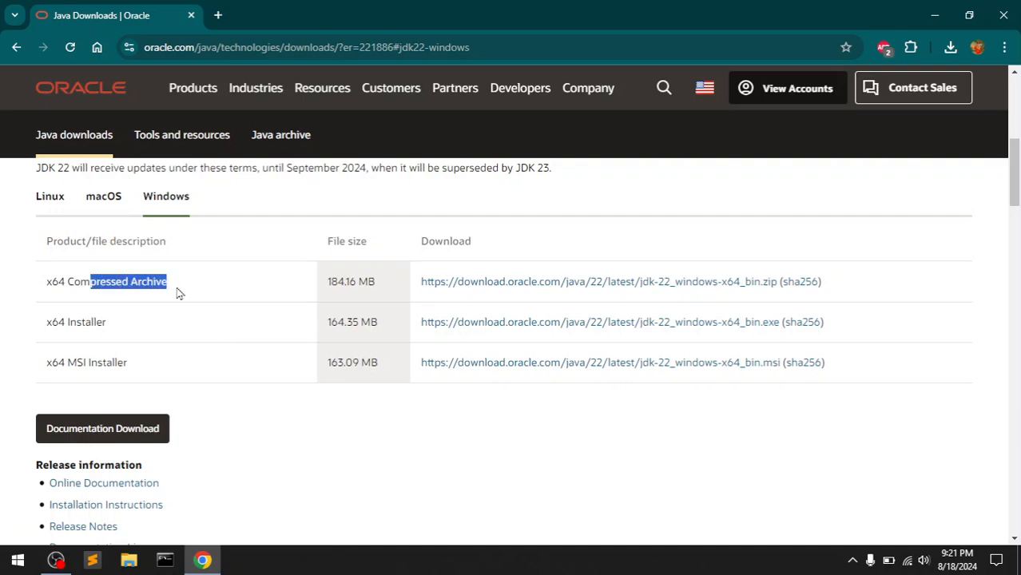
{"action": "left_click", "coordinate": [179, 293]}
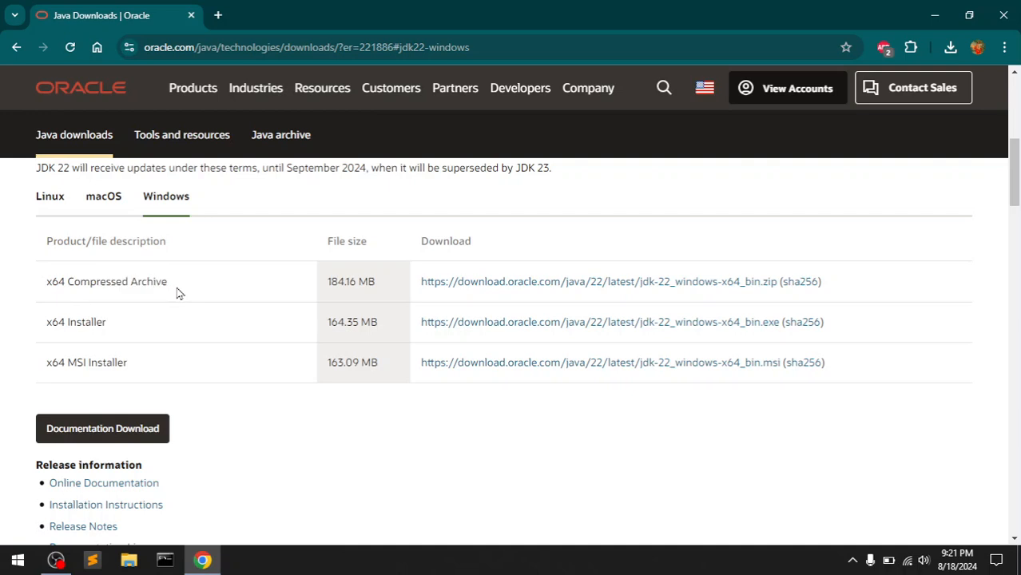
{"action": "left_click_drag", "start_coordinate": [73, 322], "coordinate": [105, 330]}
{"action": "left_click", "coordinate": [105, 330]}
{"action": "left_click_drag", "start_coordinate": [78, 364], "coordinate": [157, 384]}
{"action": "left_click", "coordinate": [157, 386]}
{"action": "left_click", "coordinate": [493, 369]}
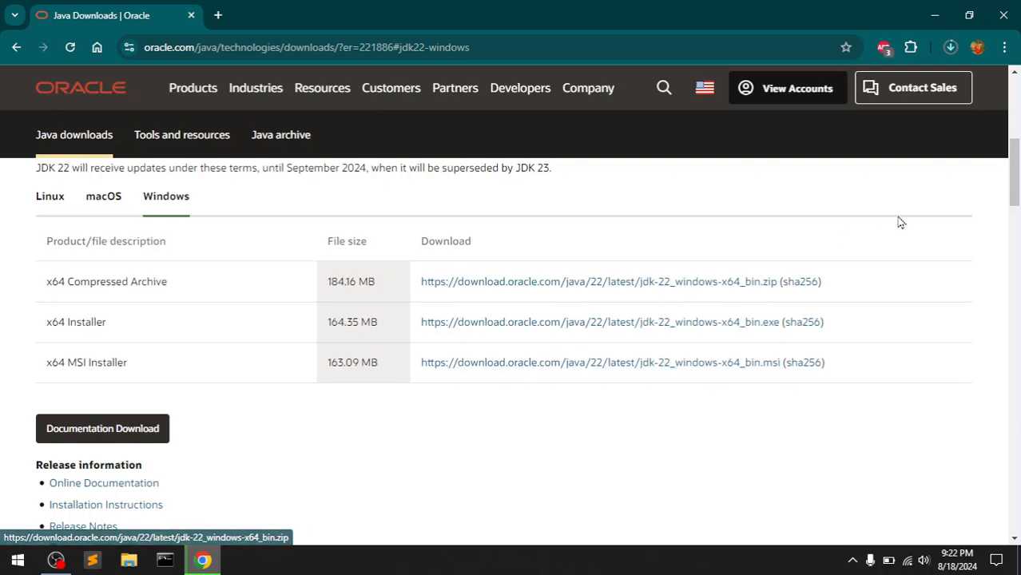
Pause the JDK 22 MSI download in the recent download history.
{"action": "left_click", "coordinate": [951, 47]}
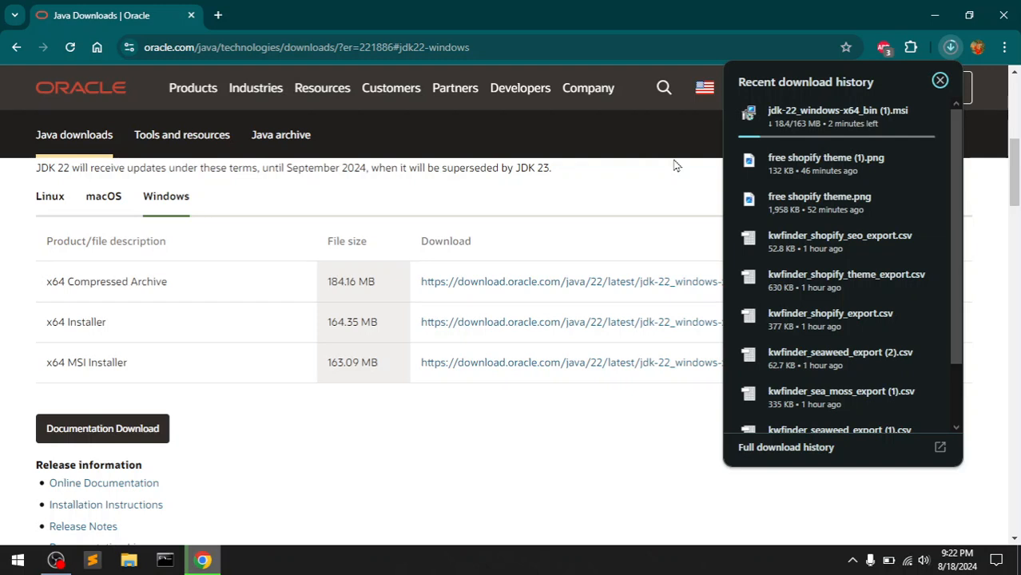
{"action": "mouse_move", "coordinate": [836, 140]}
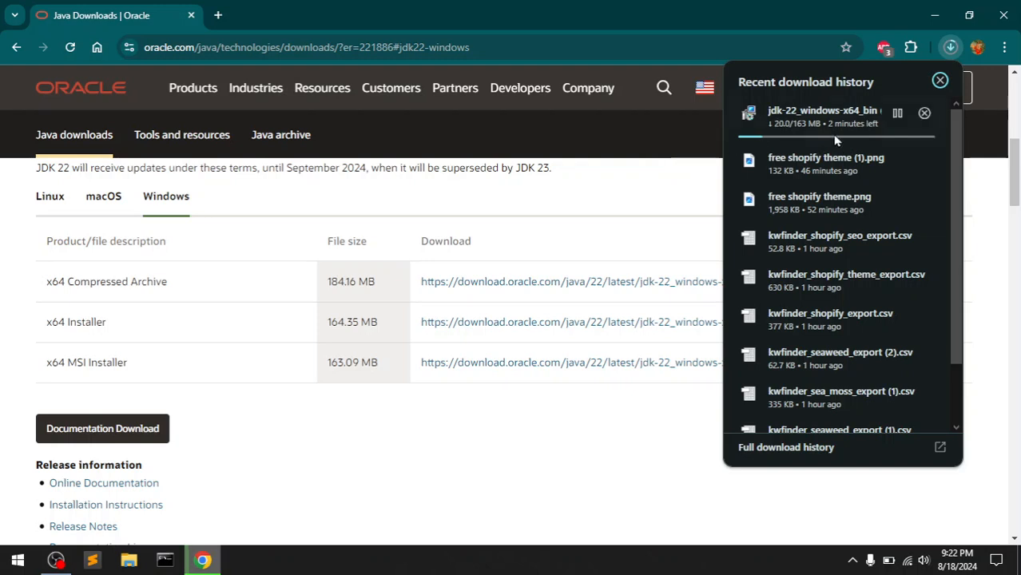
{"action": "left_click", "coordinate": [897, 114]}
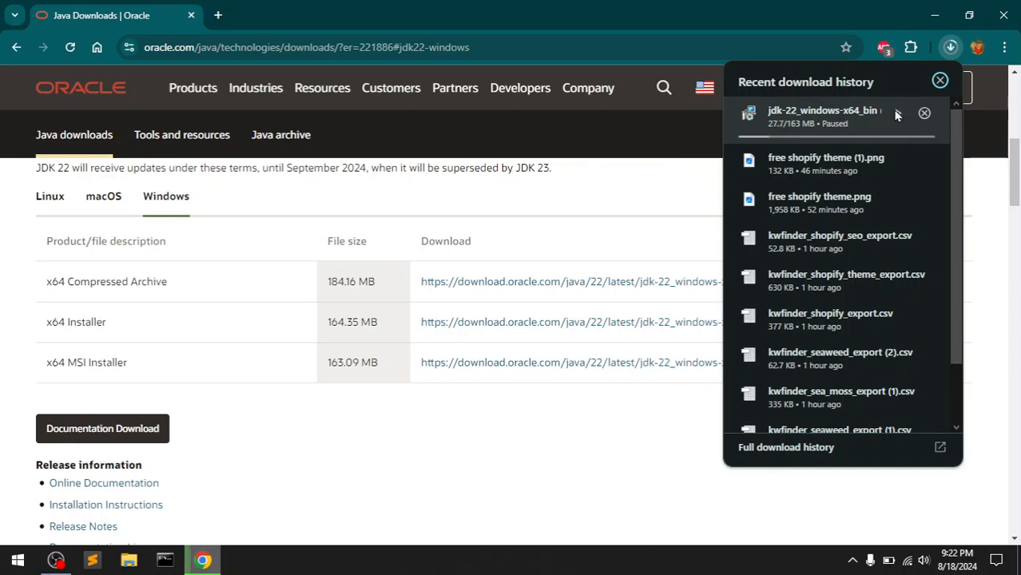
Switch to File Explorer, search Quick access for "ja" and return to the Quick access view.
{"action": "left_click", "coordinate": [128, 560]}
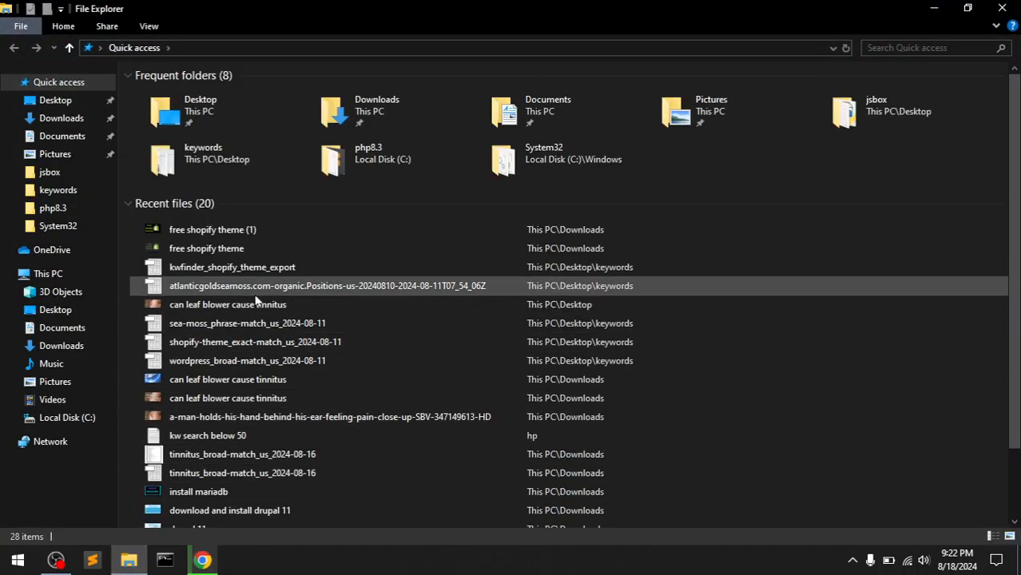
{"action": "key", "text": "j"}
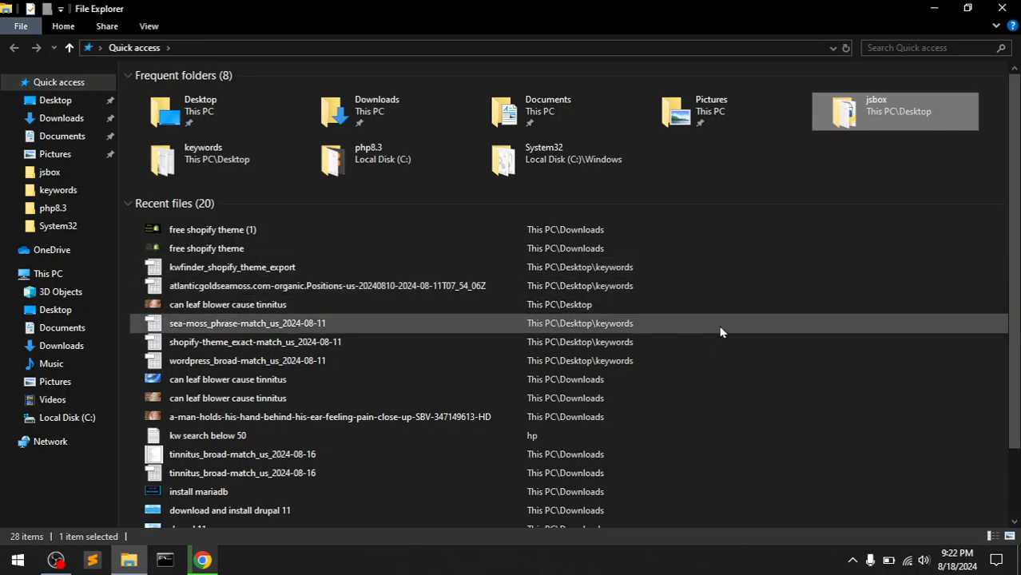
{"action": "key", "text": "ctrl+f"}
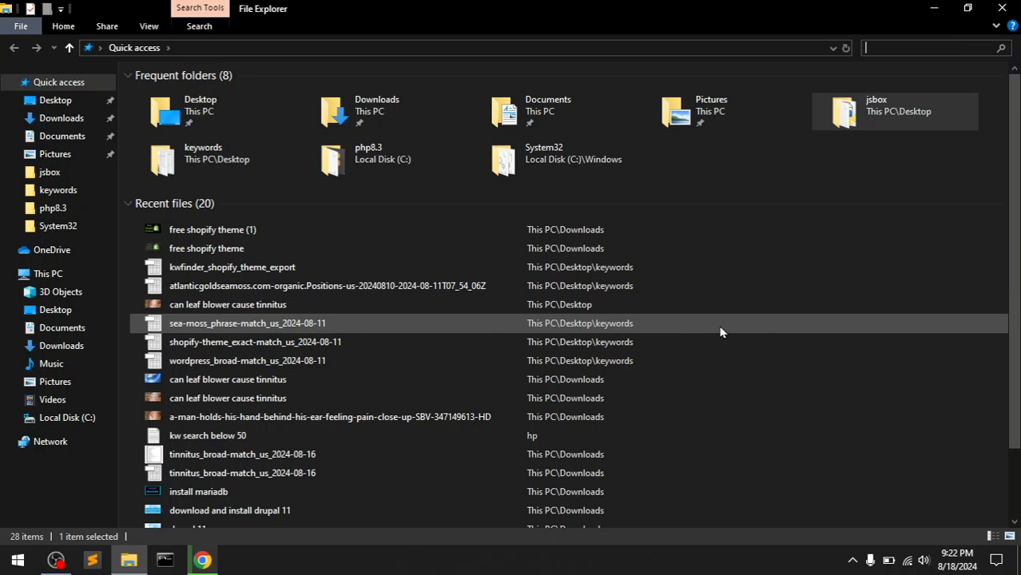
{"action": "type", "text": "ja"}
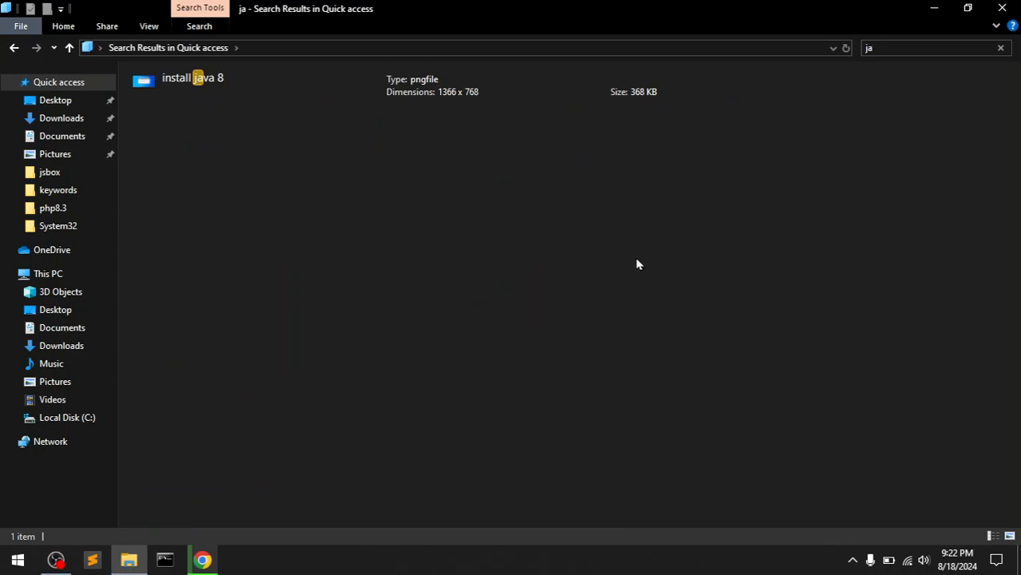
{"action": "left_click", "coordinate": [15, 49]}
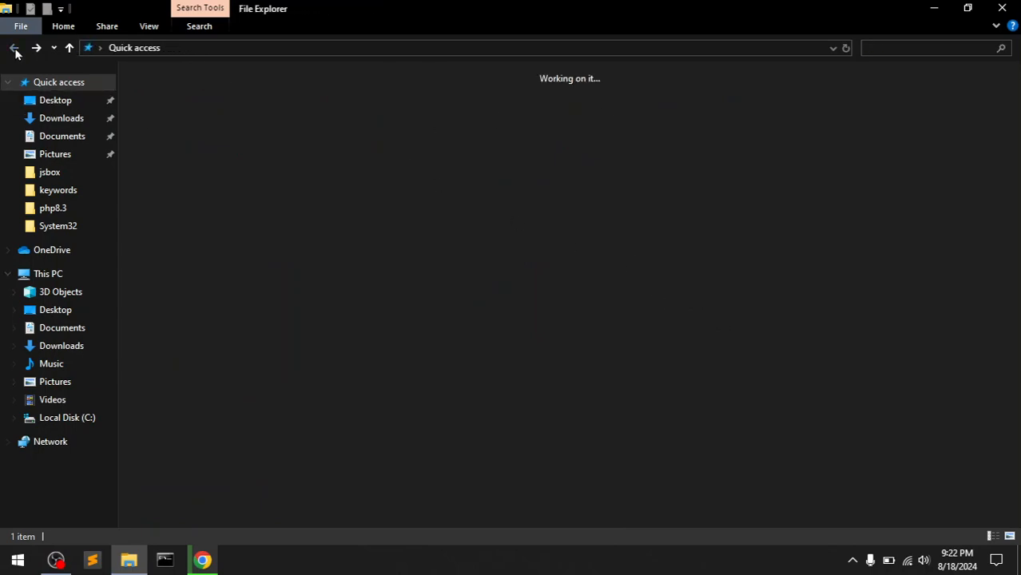
Find the existing jdk-22_windows-x64_bin installer in the Downloads folder and select it.
{"action": "left_click", "coordinate": [68, 119]}
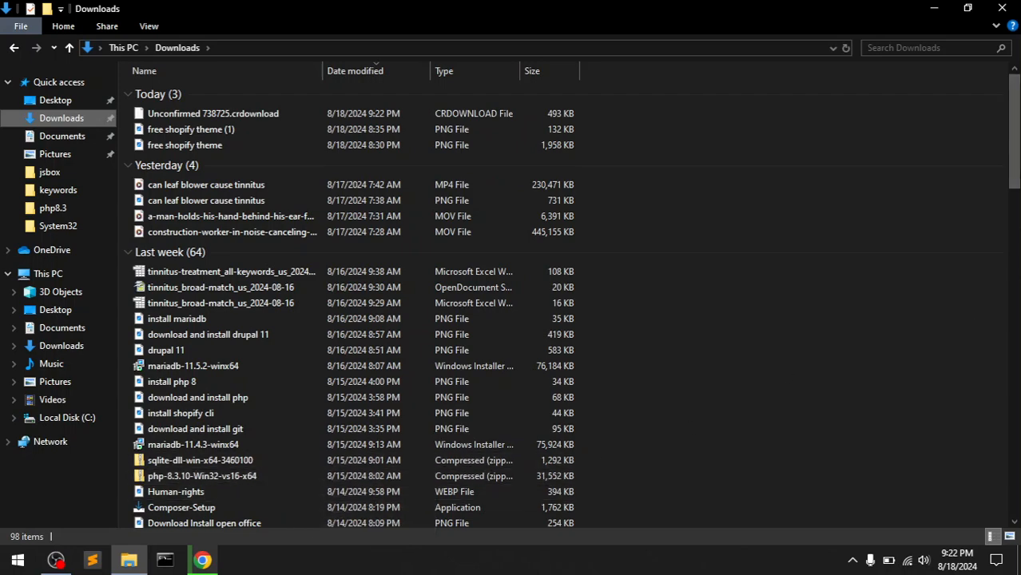
{"action": "left_click_drag", "start_coordinate": [1014, 112], "coordinate": [1013, 169]}
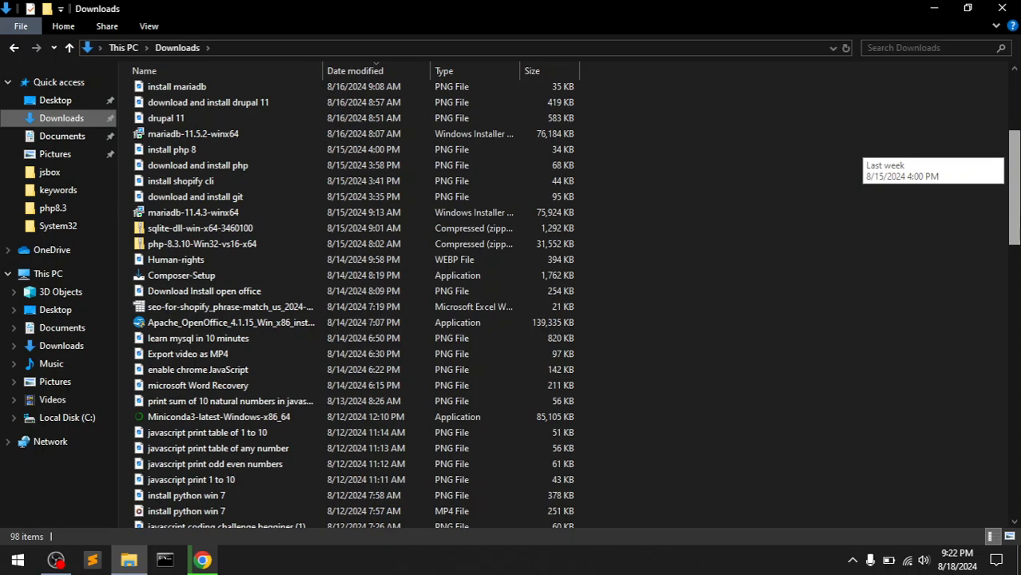
{"action": "left_click_drag", "start_coordinate": [1014, 169], "coordinate": [1014, 408]}
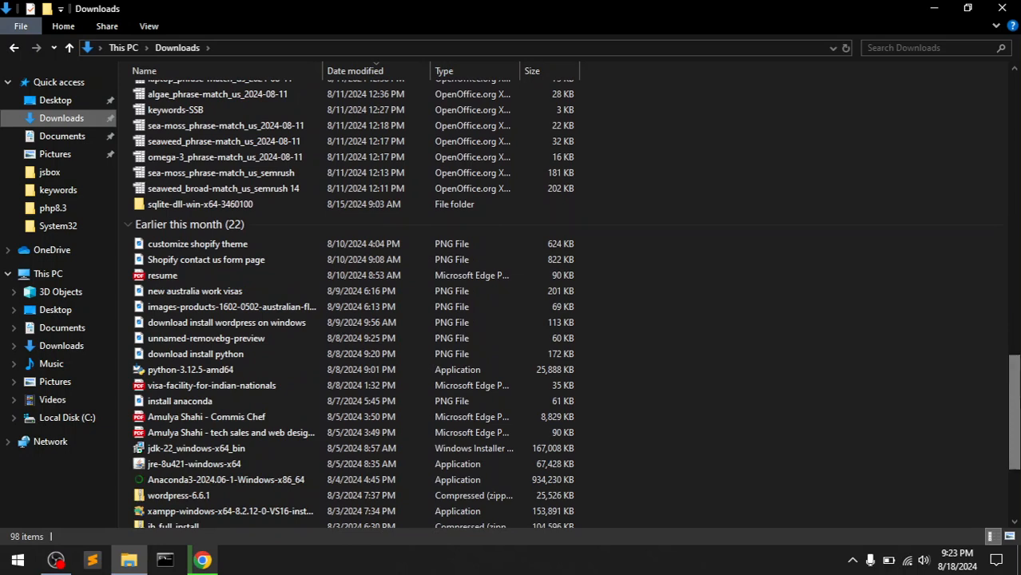
{"action": "left_click", "coordinate": [199, 452]}
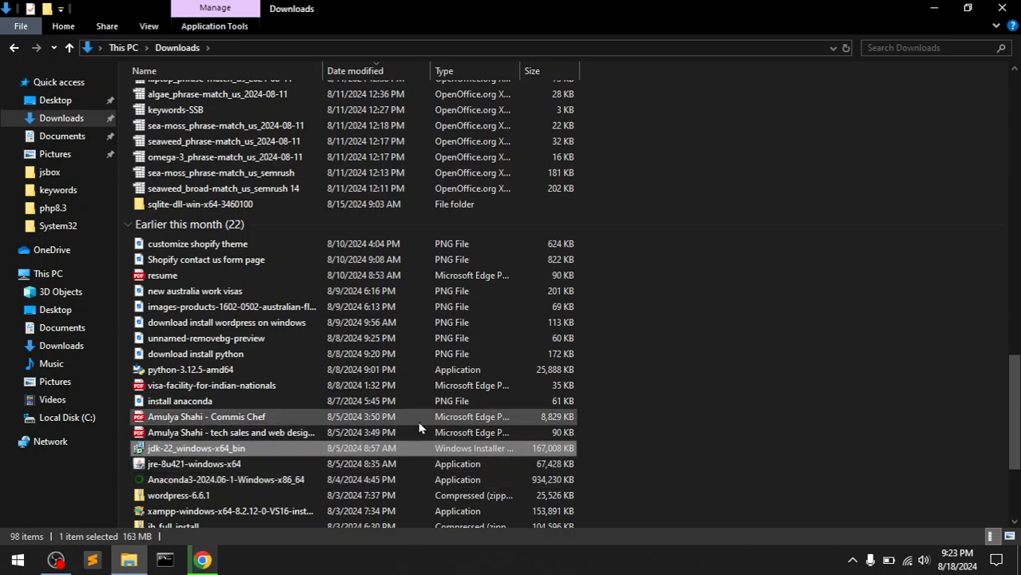
Switch to Chrome and check the state of the JDK download in the recent download history.
{"action": "left_click", "coordinate": [203, 562]}
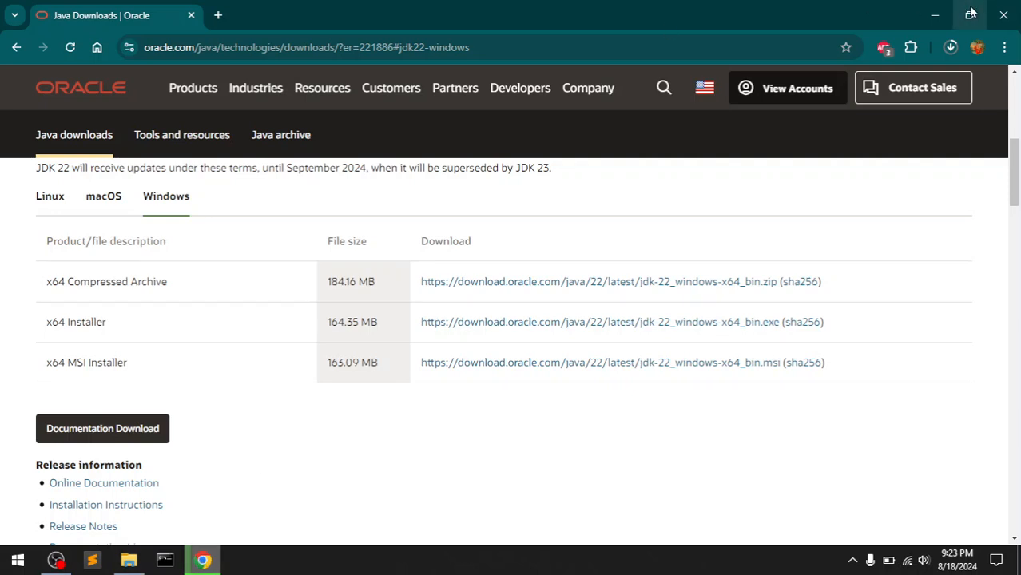
{"action": "left_click", "coordinate": [951, 48]}
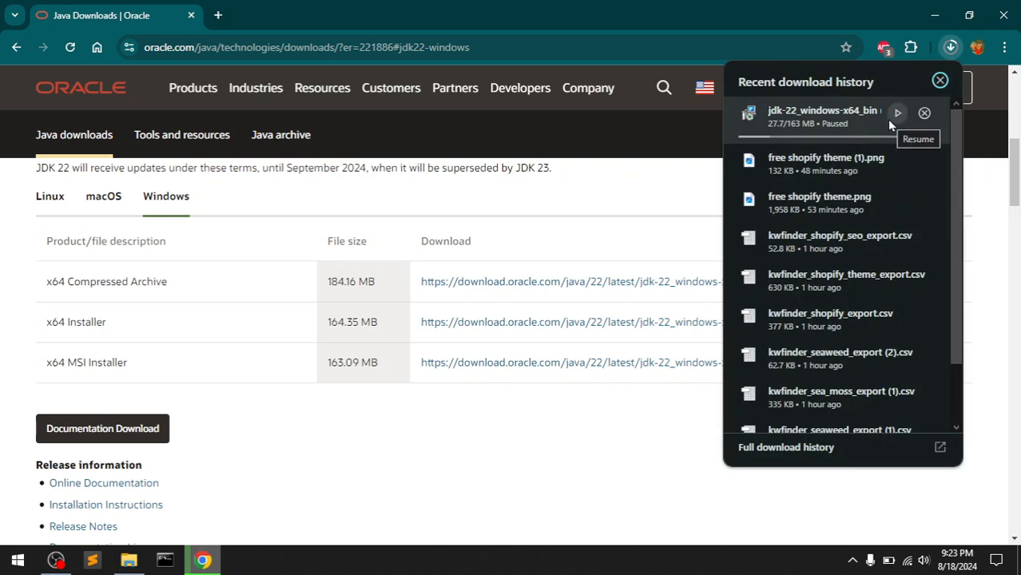
Switch back to File Explorer and start installing the jdk-22_windows-x64_bin package from Downloads.
{"action": "left_click", "coordinate": [129, 560]}
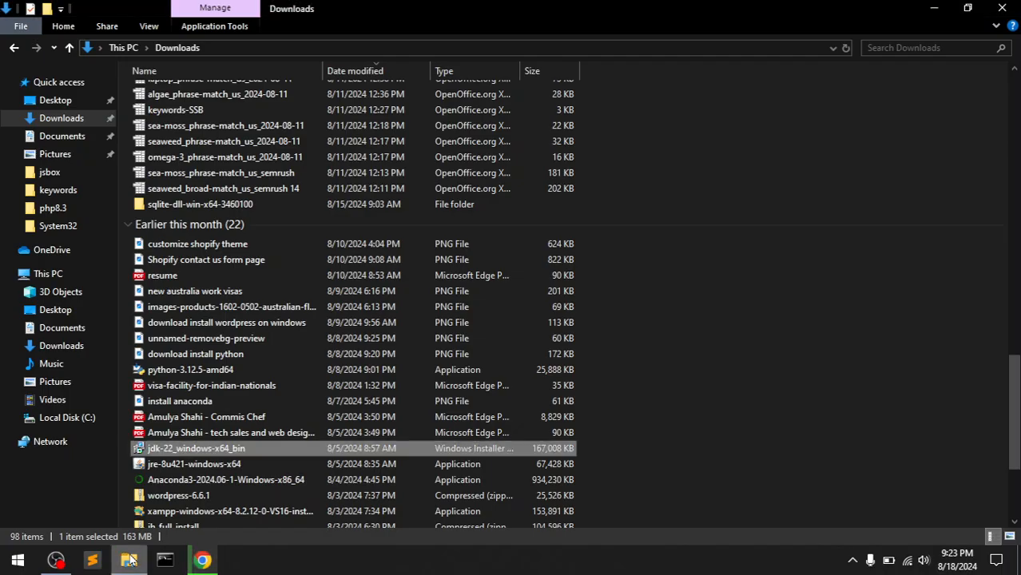
{"action": "double_click", "coordinate": [188, 450]}
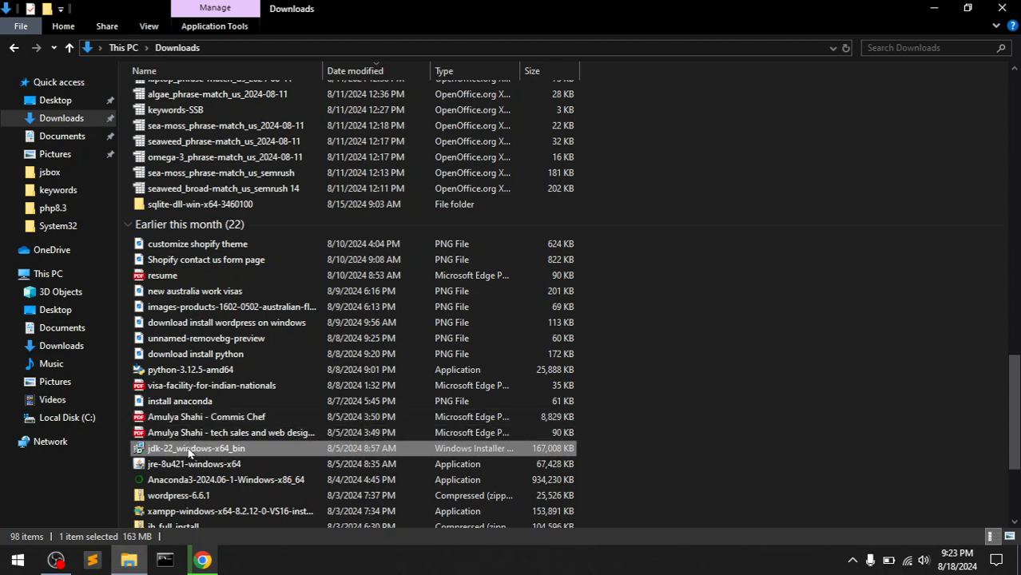
{"action": "right_click", "coordinate": [189, 449]}
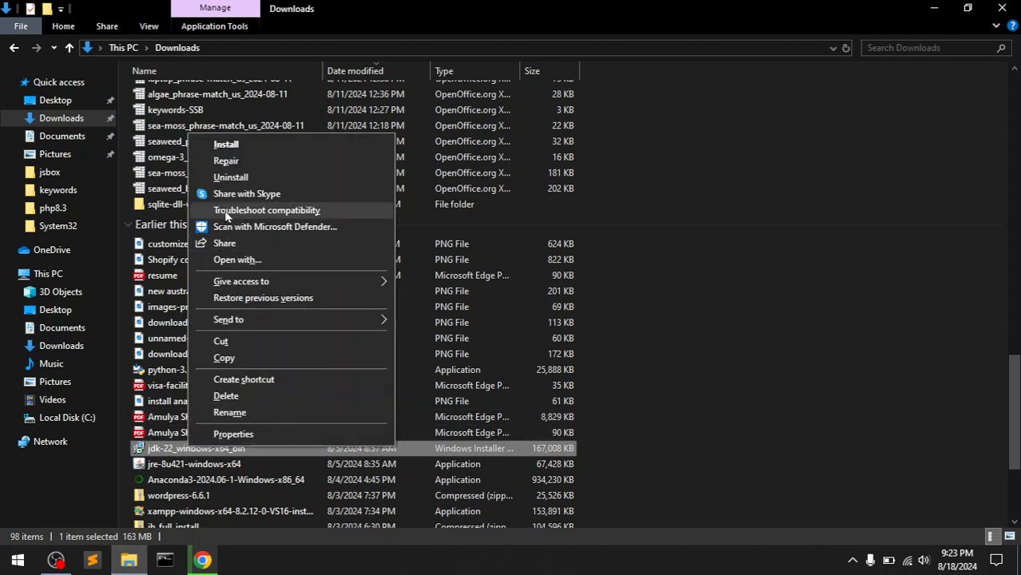
{"action": "left_click", "coordinate": [227, 145]}
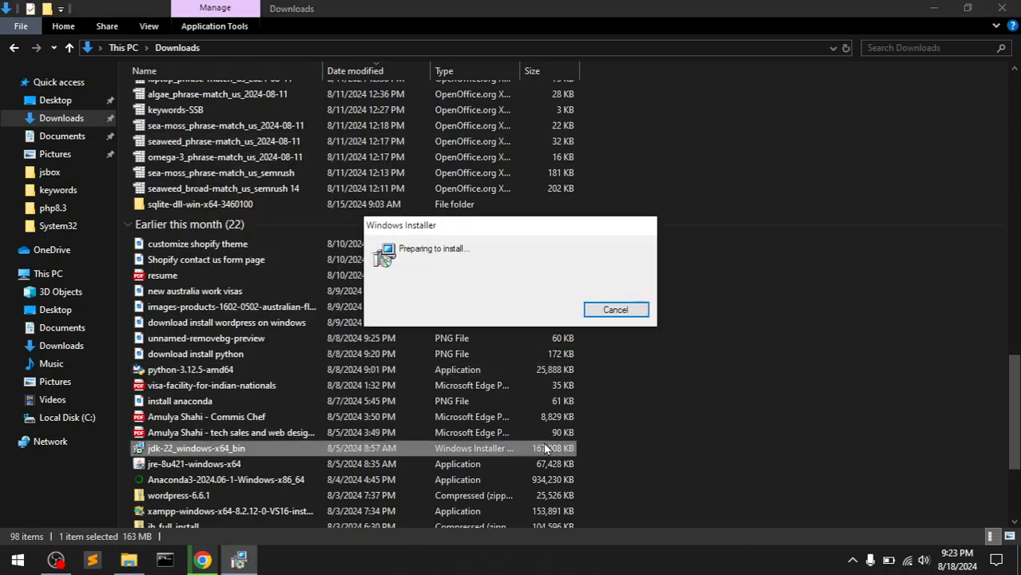
{"action": "mouse_move", "coordinate": [195, 563]}
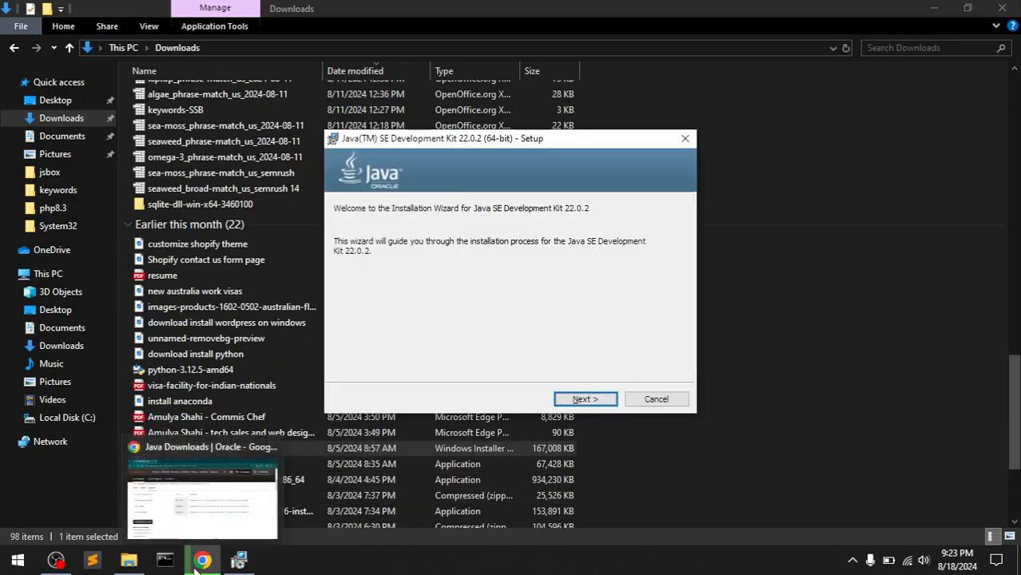
Switch to Chrome and inspect the available actions for jdk-22_windows-x64_bin (1).msi in the recent download history.
{"action": "left_click", "coordinate": [202, 480]}
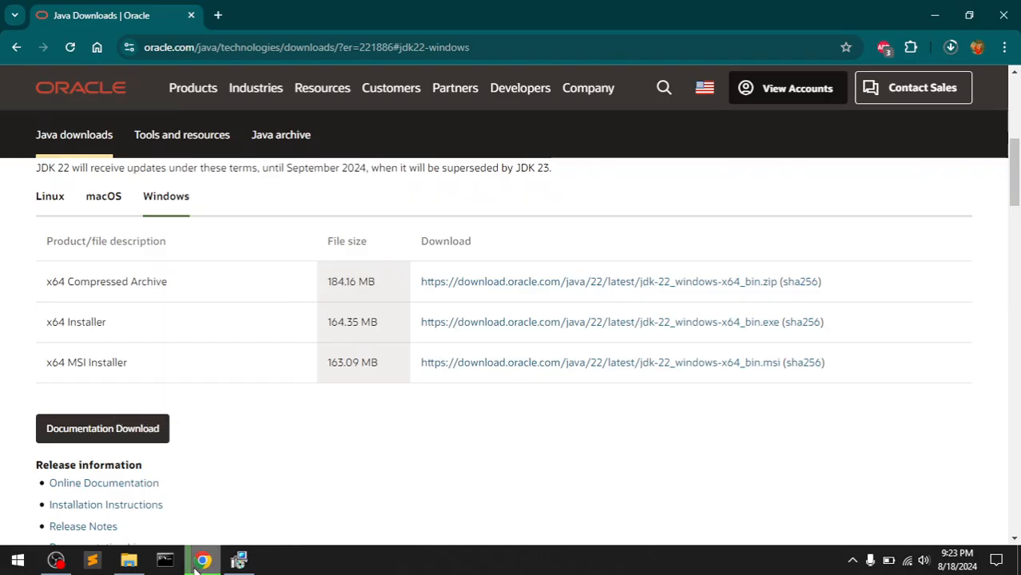
{"action": "left_click", "coordinate": [949, 47]}
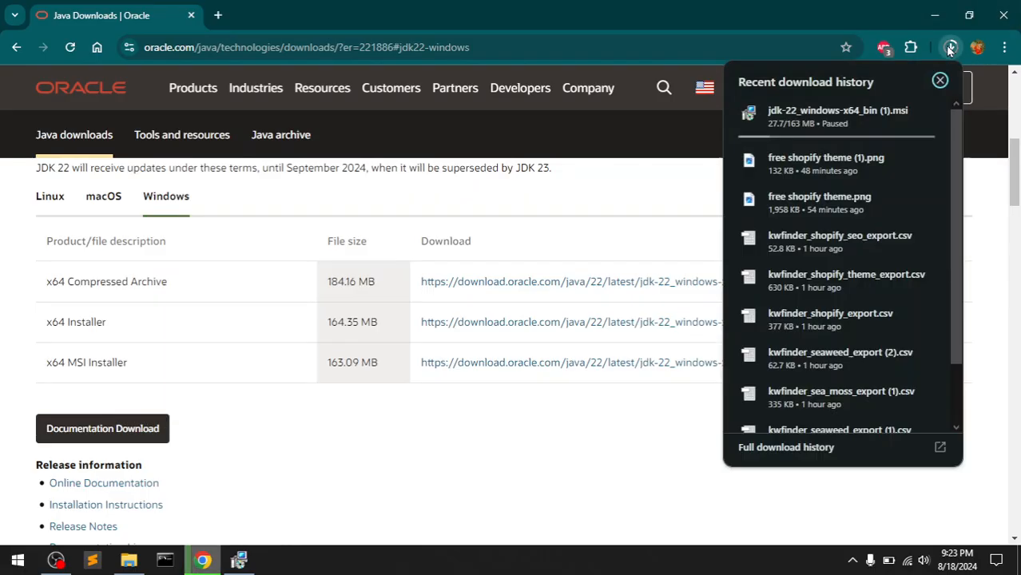
{"action": "right_click", "coordinate": [825, 118]}
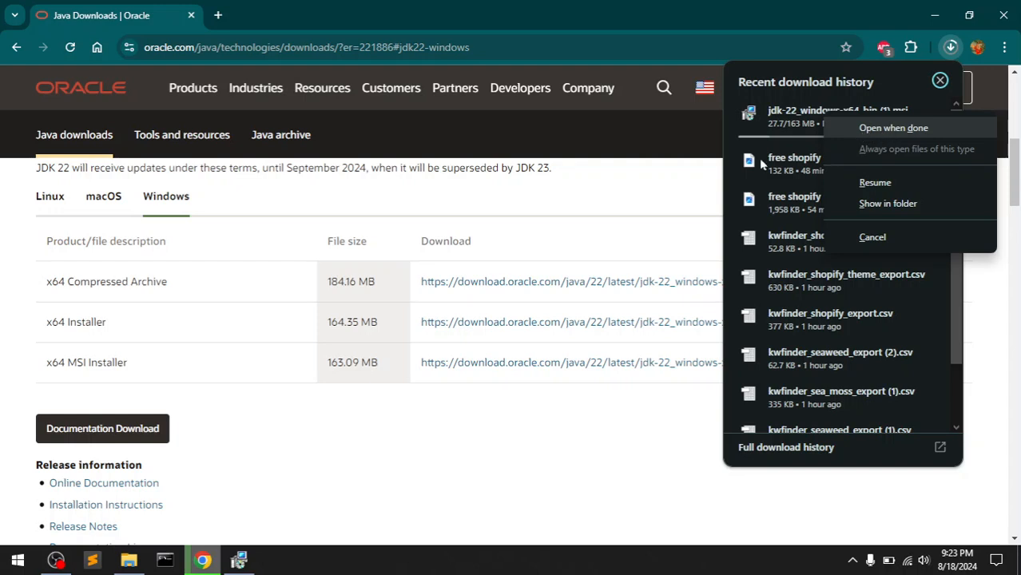
{"action": "left_click", "coordinate": [596, 217]}
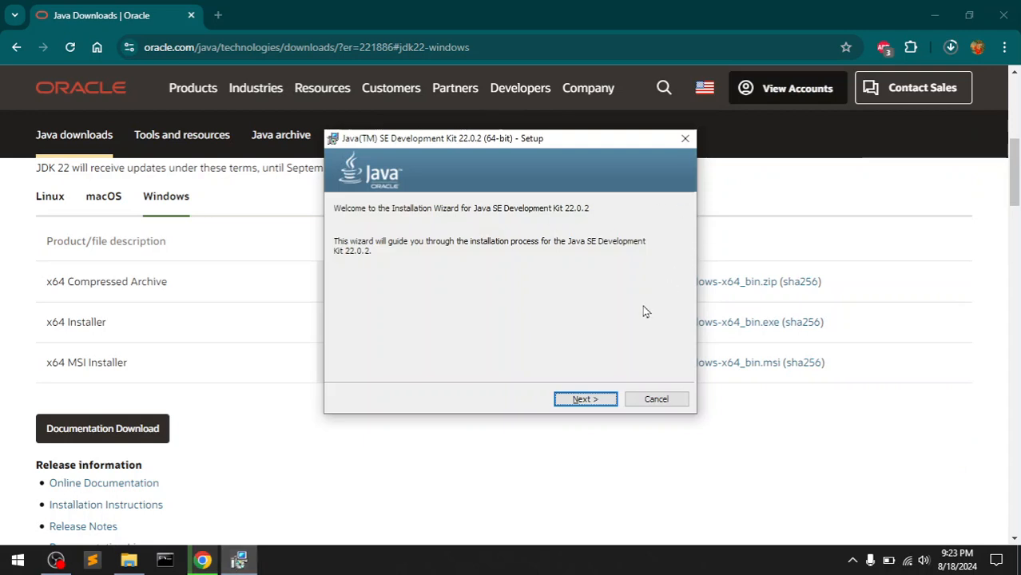
Install Java SE Development Kit 22.0.2 into the default folder C:\Program Files\Java\jdk-22\ and close the completed setup wizard.
{"action": "left_click", "coordinate": [581, 400]}
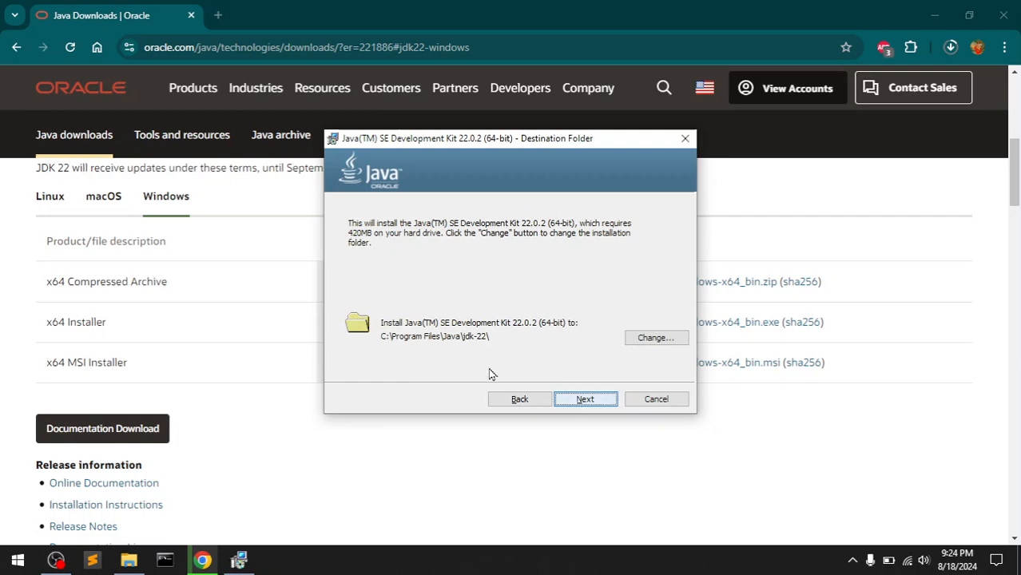
{"action": "left_click", "coordinate": [585, 400]}
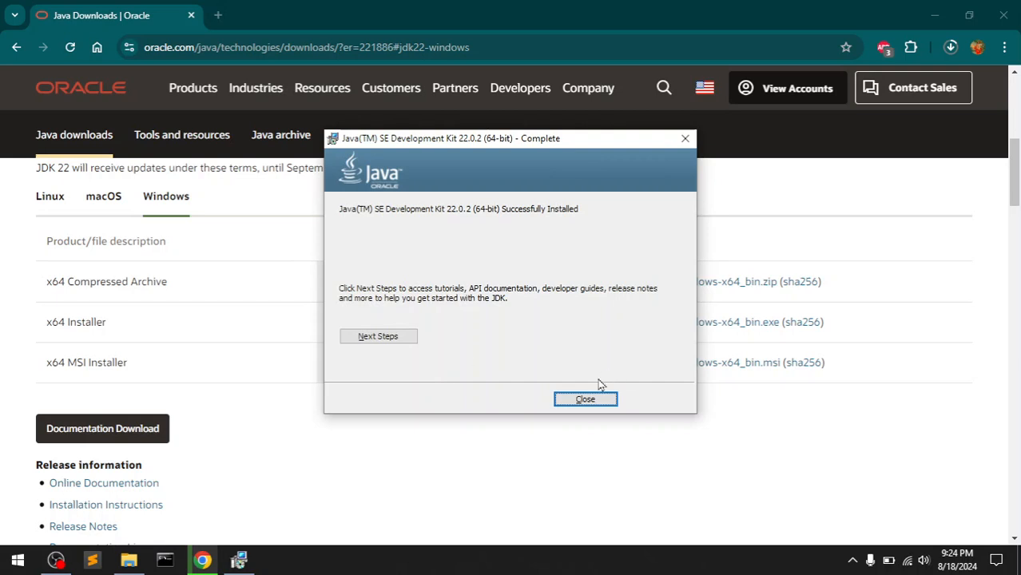
{"action": "left_click", "coordinate": [587, 400]}
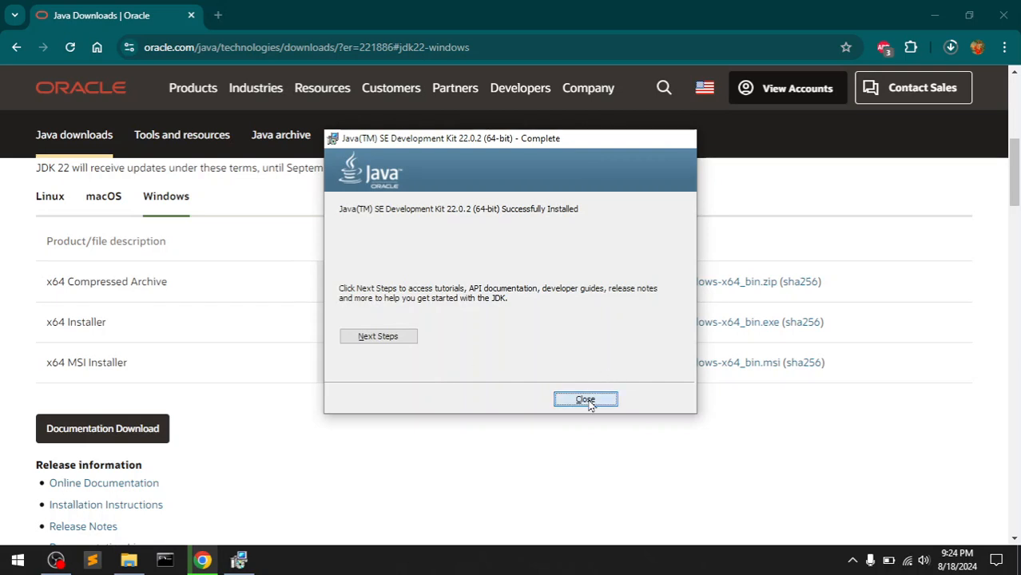
Switch to Command Prompt and check the installed Java runtime version with java --version.
{"action": "left_click", "coordinate": [164, 560]}
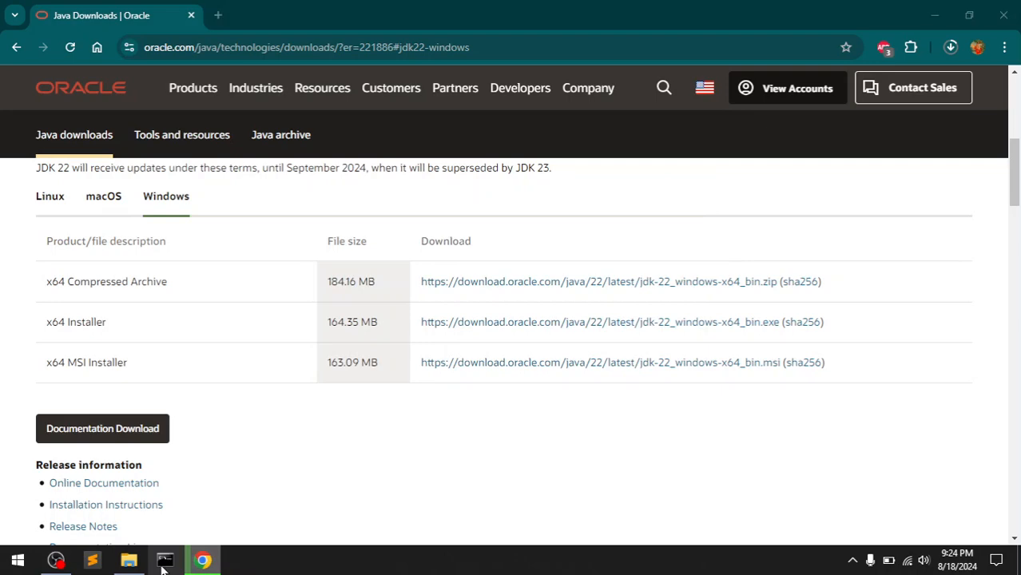
{"action": "type", "text": "j"}
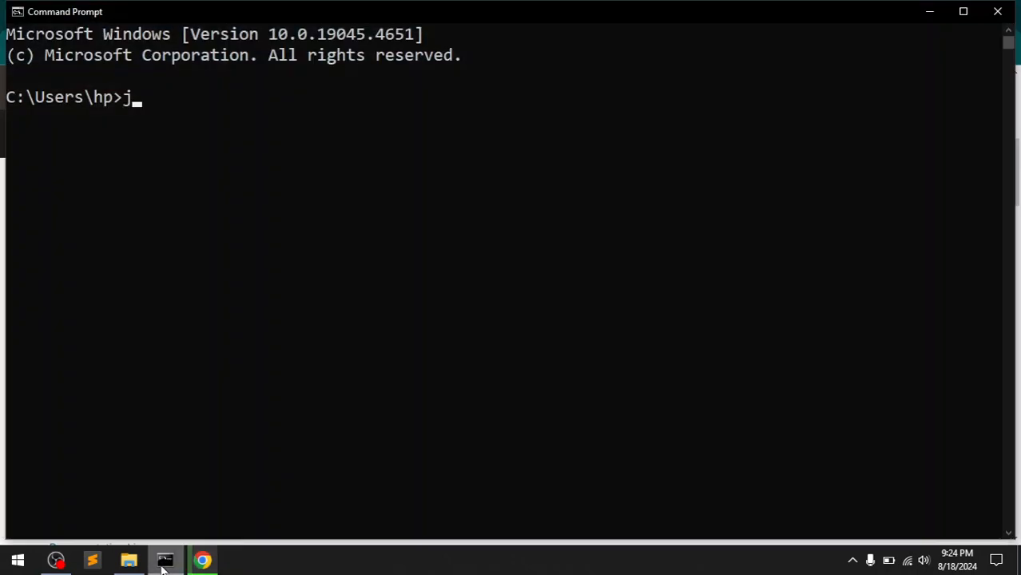
{"action": "type", "text": "ava --version"}
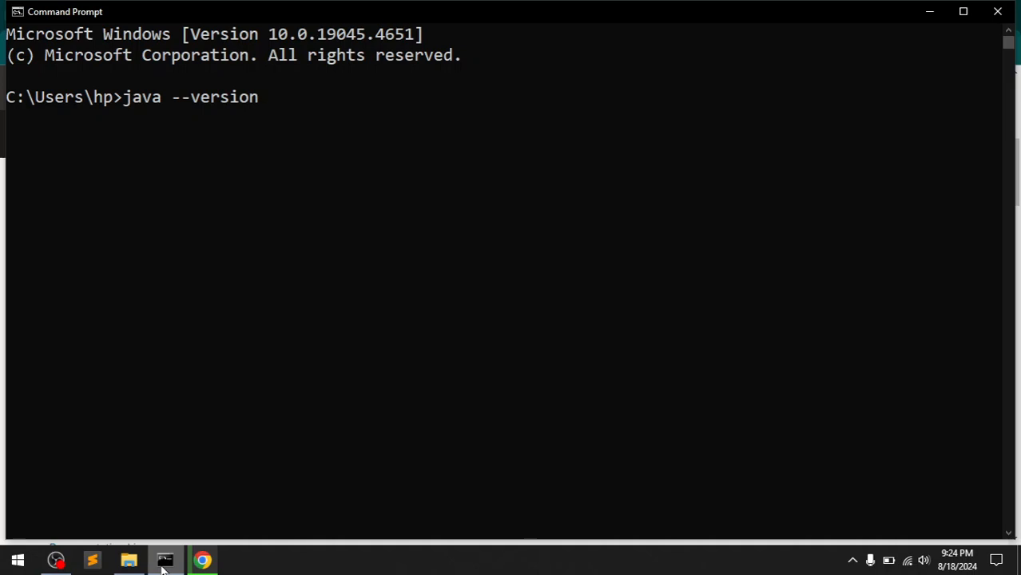
{"action": "key", "text": "Return"}
{"action": "key", "text": "Return"}
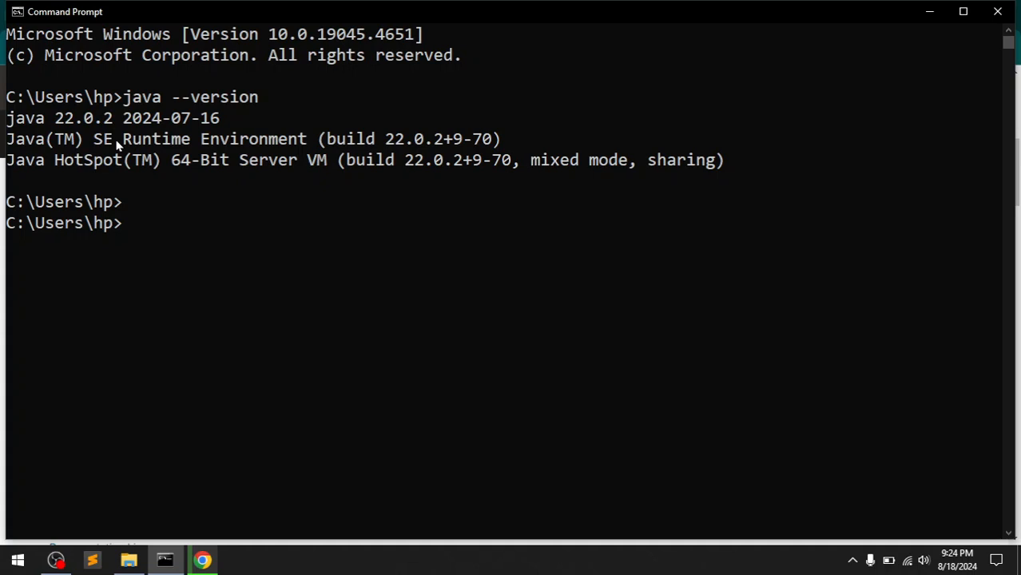
Check the Java compiler version by reusing the previous command as javac --version.
{"action": "key", "text": "Up"}
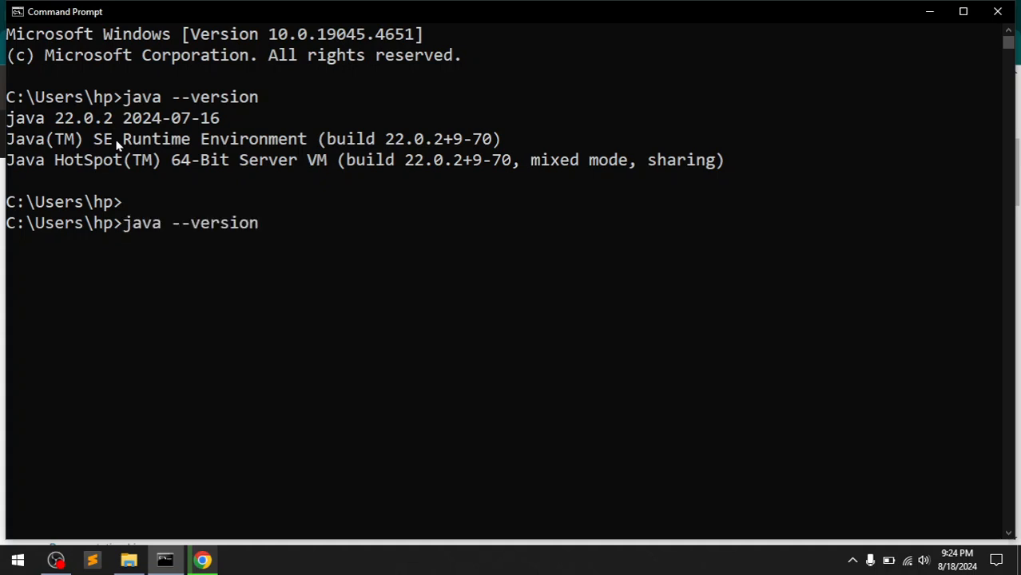
{"action": "key", "text": "Left"}
{"action": "key", "text": "Left"}
{"action": "key", "text": "Left"}
{"action": "key", "text": "Left"}
{"action": "key", "text": "Left"}
{"action": "key", "text": "Left"}
{"action": "key", "text": "Left"}
{"action": "key", "text": "Left"}
{"action": "key", "text": "Left"}
{"action": "key", "text": "Left"}
{"action": "type", "text": "c"}
{"action": "key", "text": "Return"}
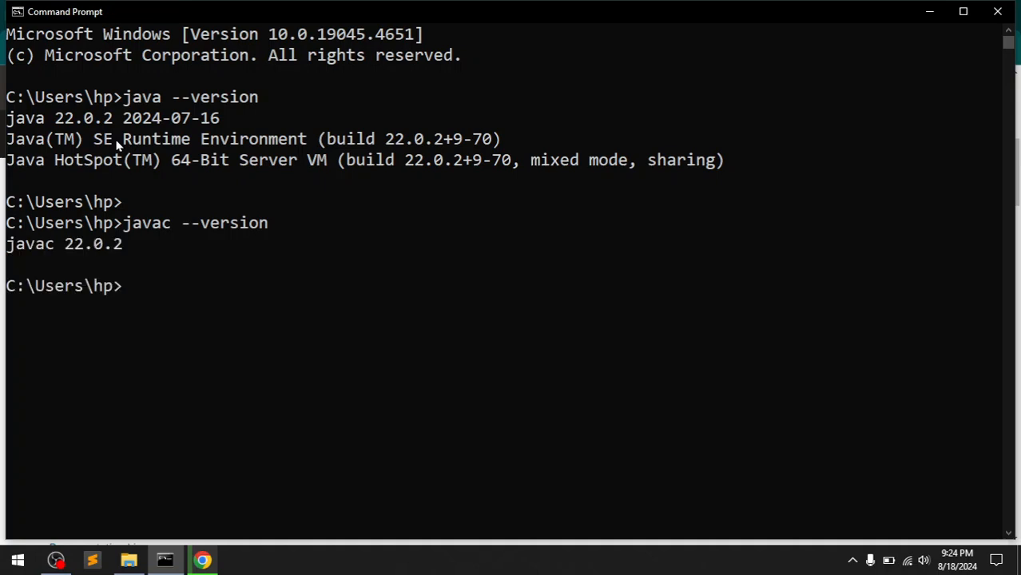
Replace the recalled compiler version command with jshell and run it to start the interactive Java shell.
{"action": "key", "text": "Up"}
{"action": "key", "text": "BackSpace"}
{"action": "key", "text": "BackSpace"}
{"action": "key", "text": "BackSpace"}
{"action": "key", "text": "BackSpace"}
{"action": "key", "text": "BackSpace"}
{"action": "key", "text": "BackSpace"}
{"action": "key", "text": "BackSpace"}
{"action": "key", "text": "BackSpace"}
{"action": "key", "text": "BackSpace"}
{"action": "key", "text": "BackSpace"}
{"action": "key", "text": "BackSpace"}
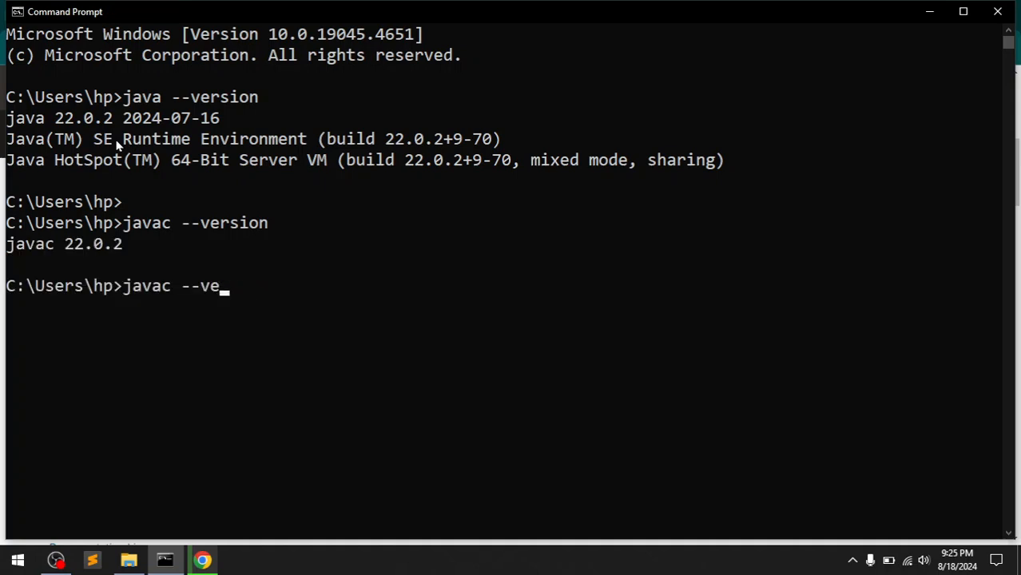
{"action": "key", "text": "BackSpace"}
{"action": "key", "text": "BackSpace"}
{"action": "key", "text": "BackSpace"}
{"action": "type", "text": "s"}
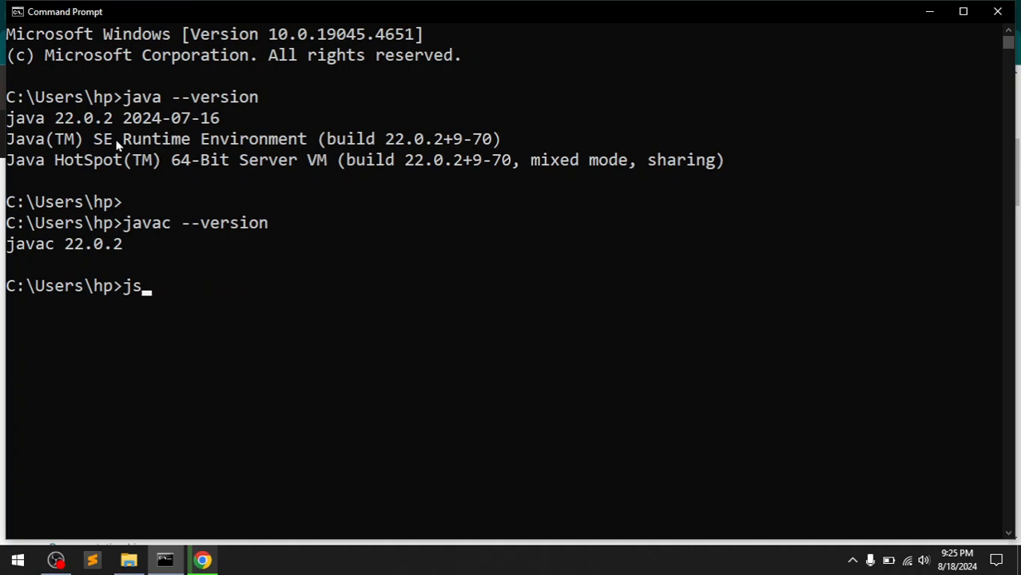
{"action": "type", "text": "hell"}
{"action": "key", "text": "Return"}
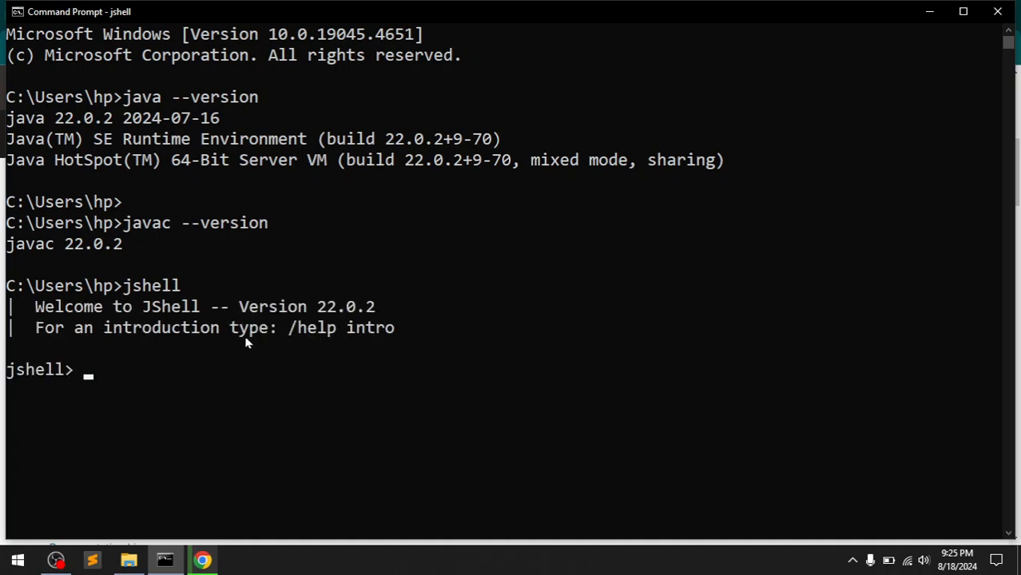
{"action": "left_click_drag", "start_coordinate": [125, 329], "coordinate": [360, 347]}
{"action": "left_click", "coordinate": [360, 348]}
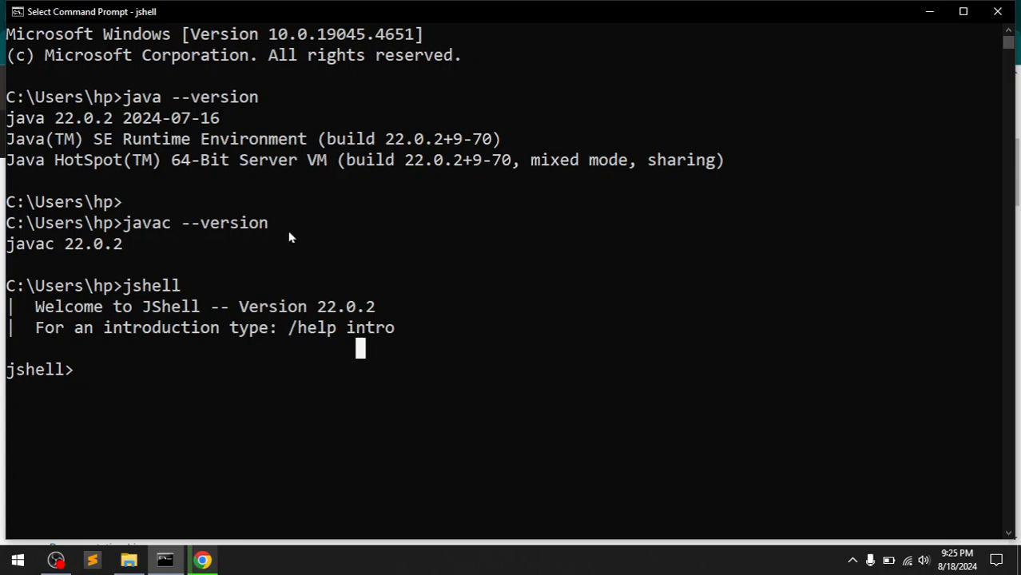
{"action": "left_click_drag", "start_coordinate": [119, 118], "coordinate": [258, 359]}
{"action": "left_click", "coordinate": [259, 361]}
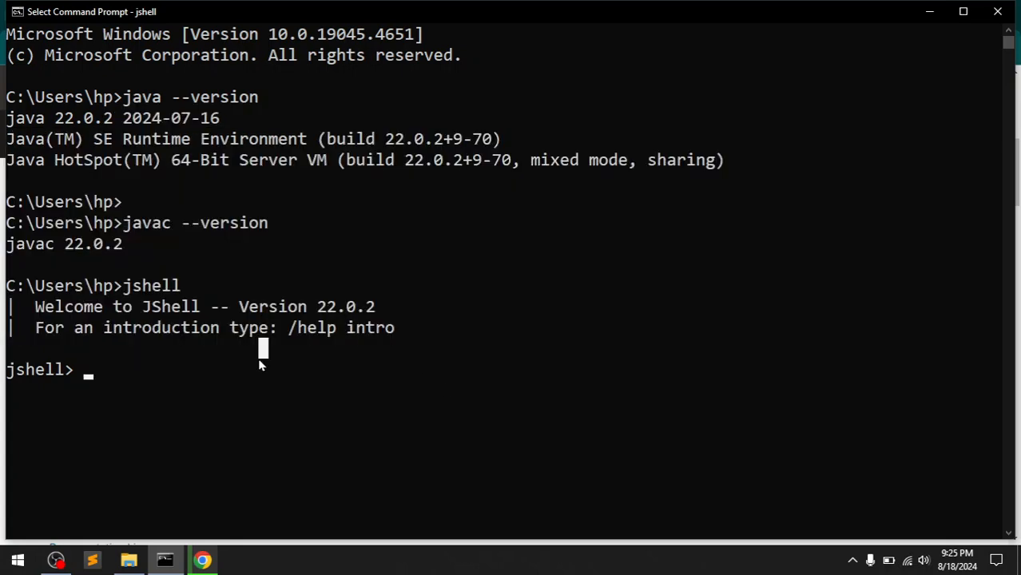